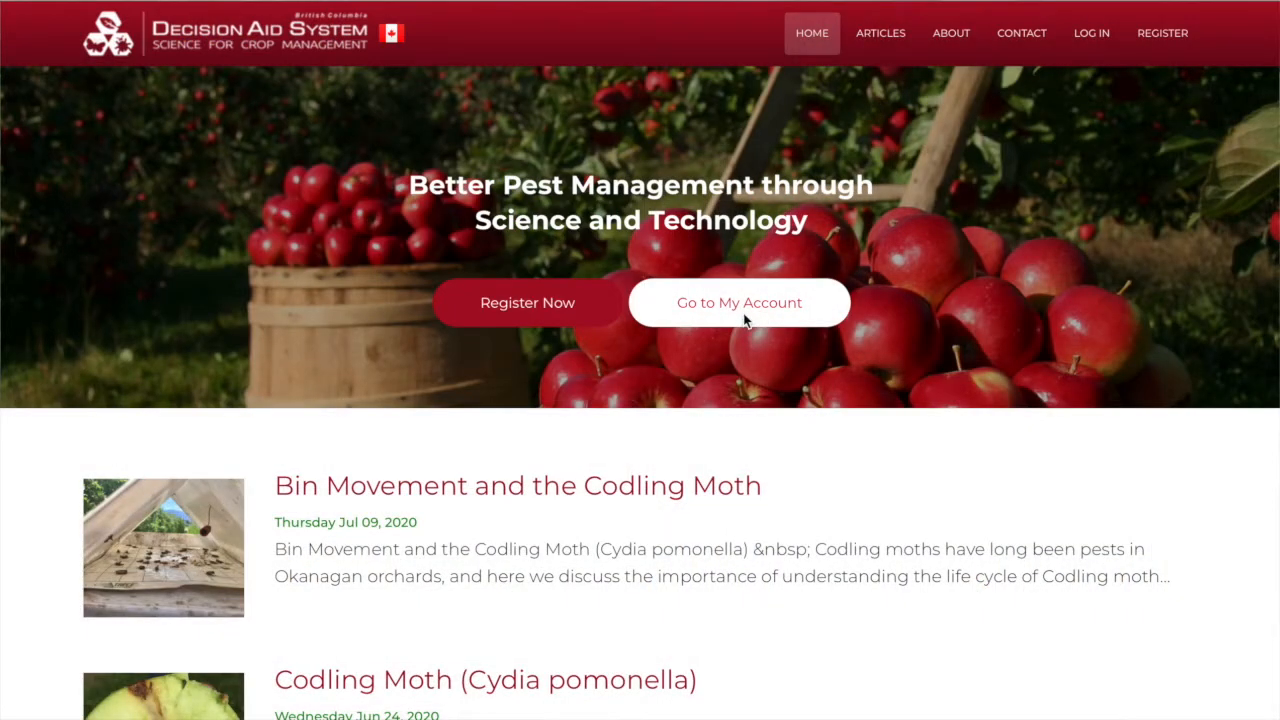
Log in to the account using the saved e-mail and password
click(744, 318)
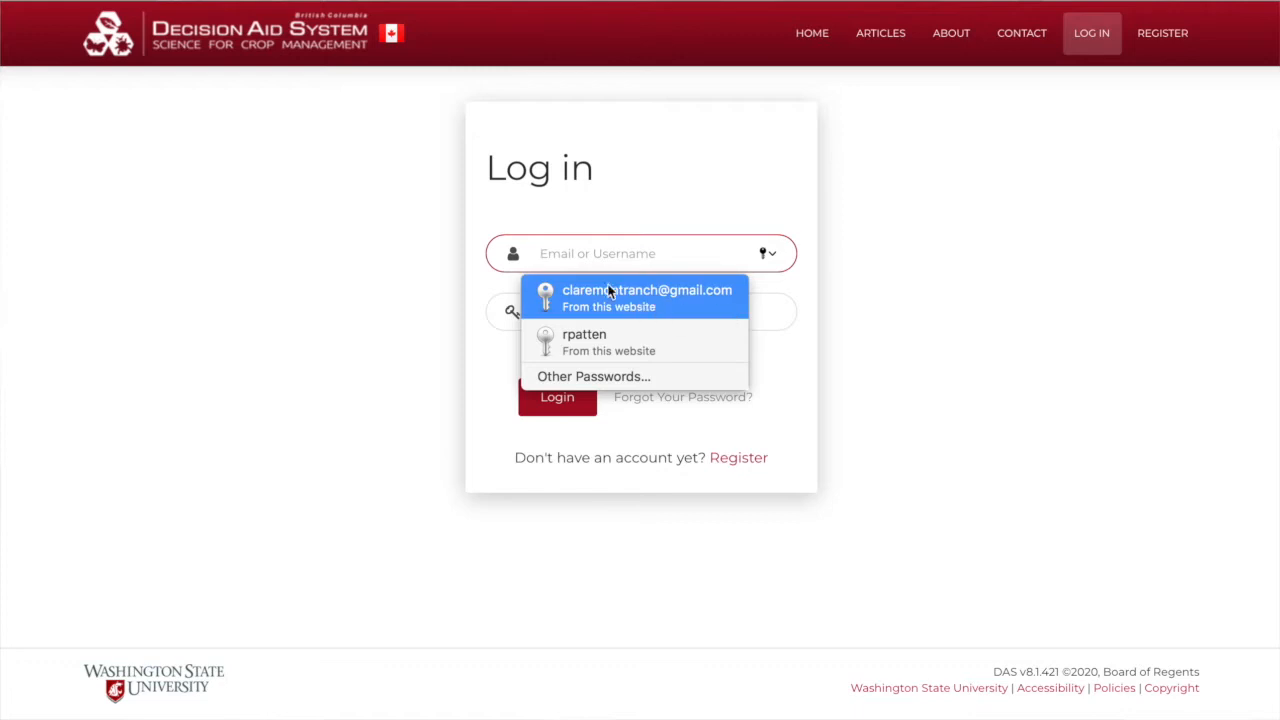
click(597, 293)
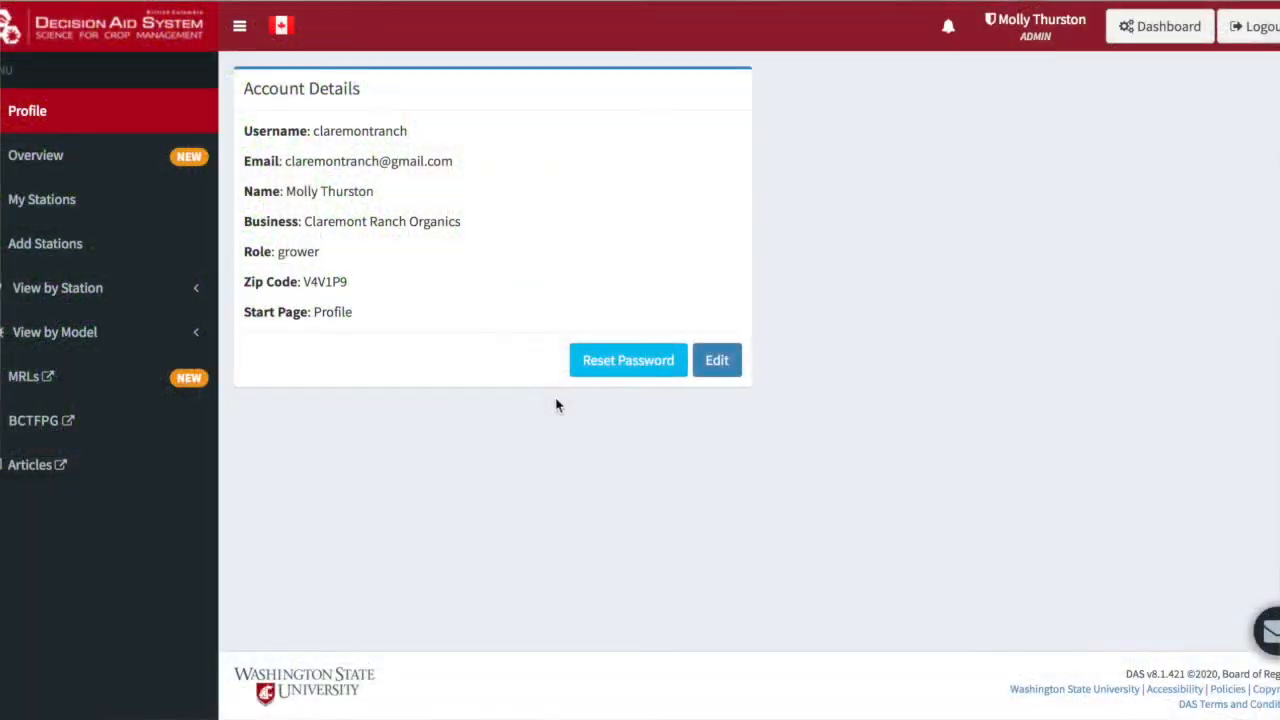
Open the station-adding page and view the details of the Summerland EC and Penticton stations on the map
click(47, 253)
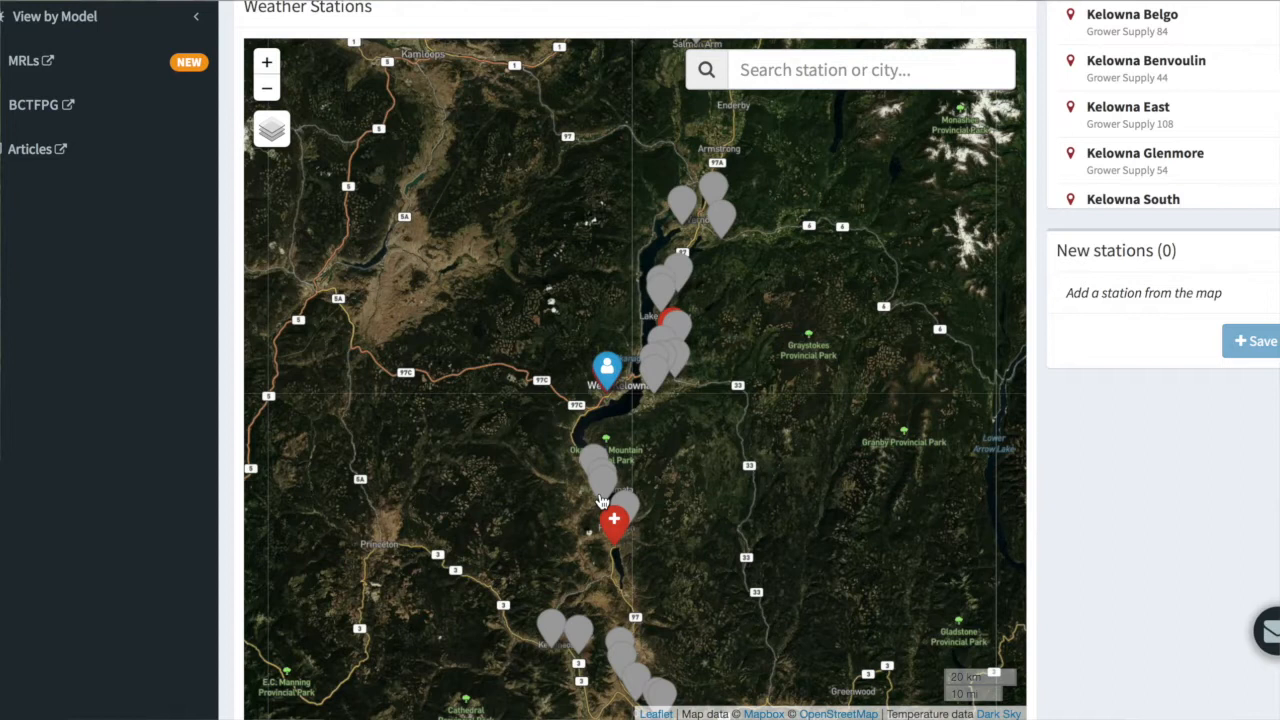
click(602, 500)
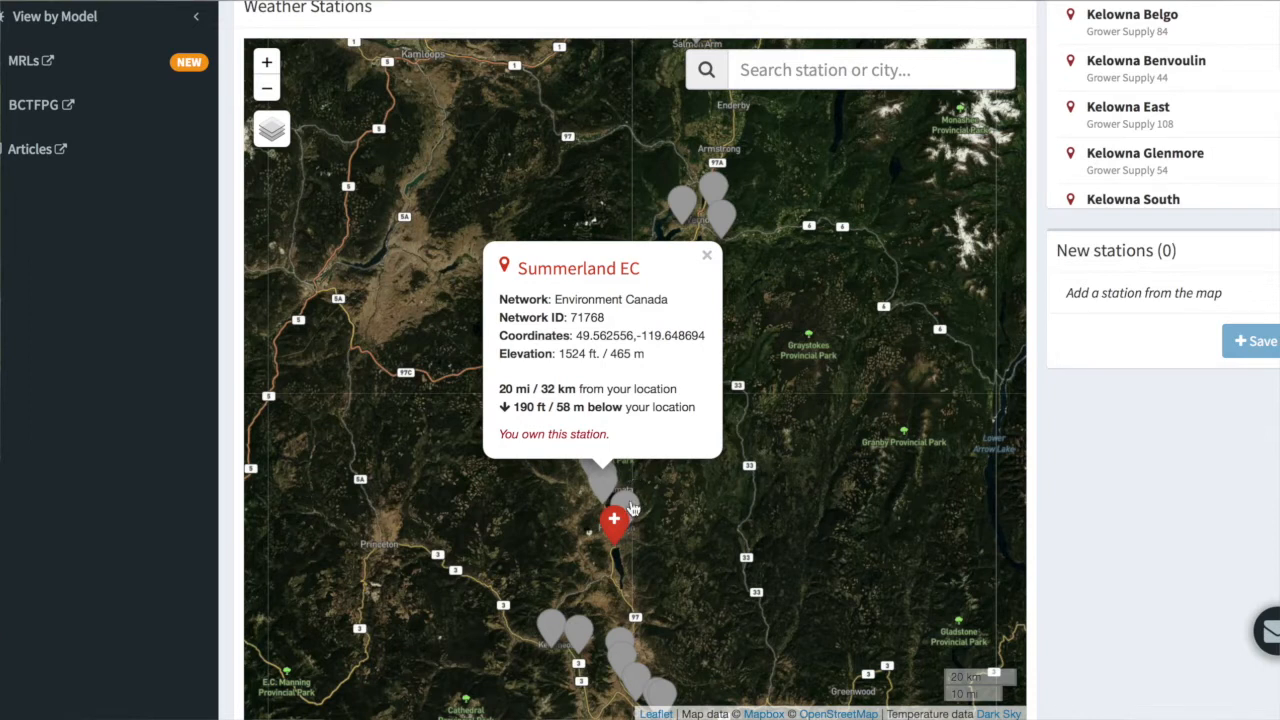
click(632, 508)
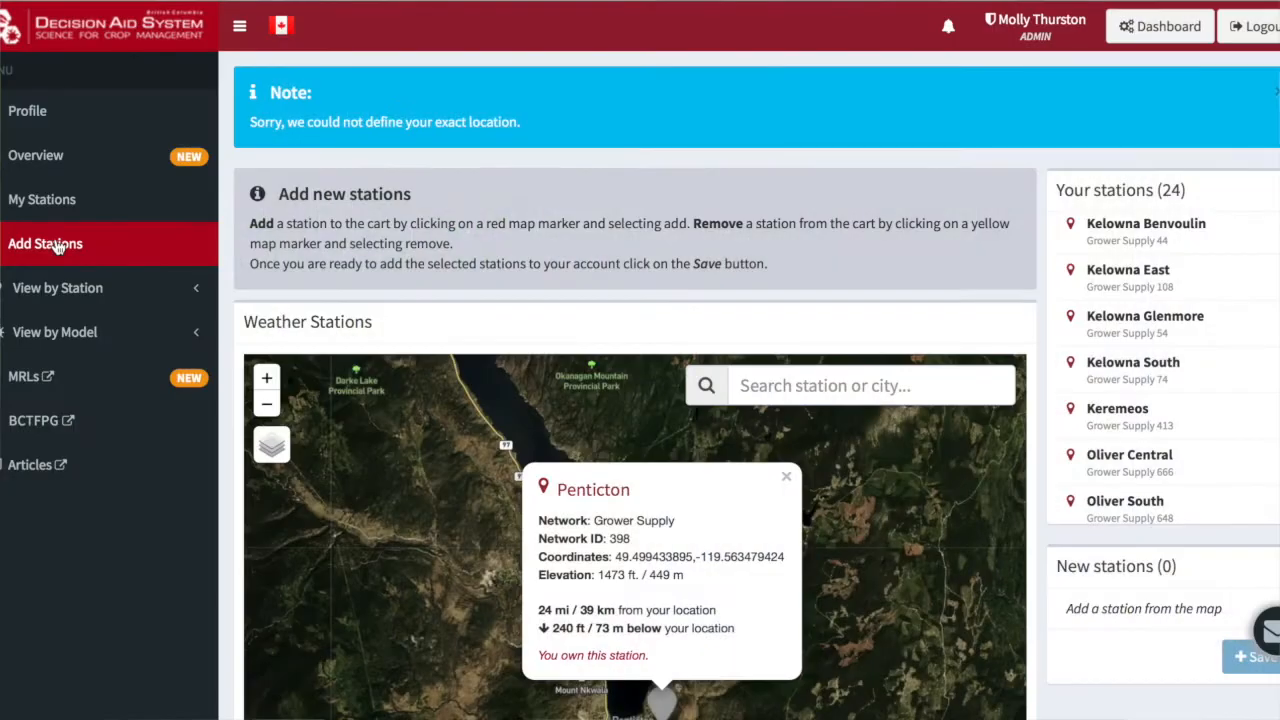
Reload the station-adding page without sharing the location, and add the Penticton Grower Supply station to the account
click(57, 247)
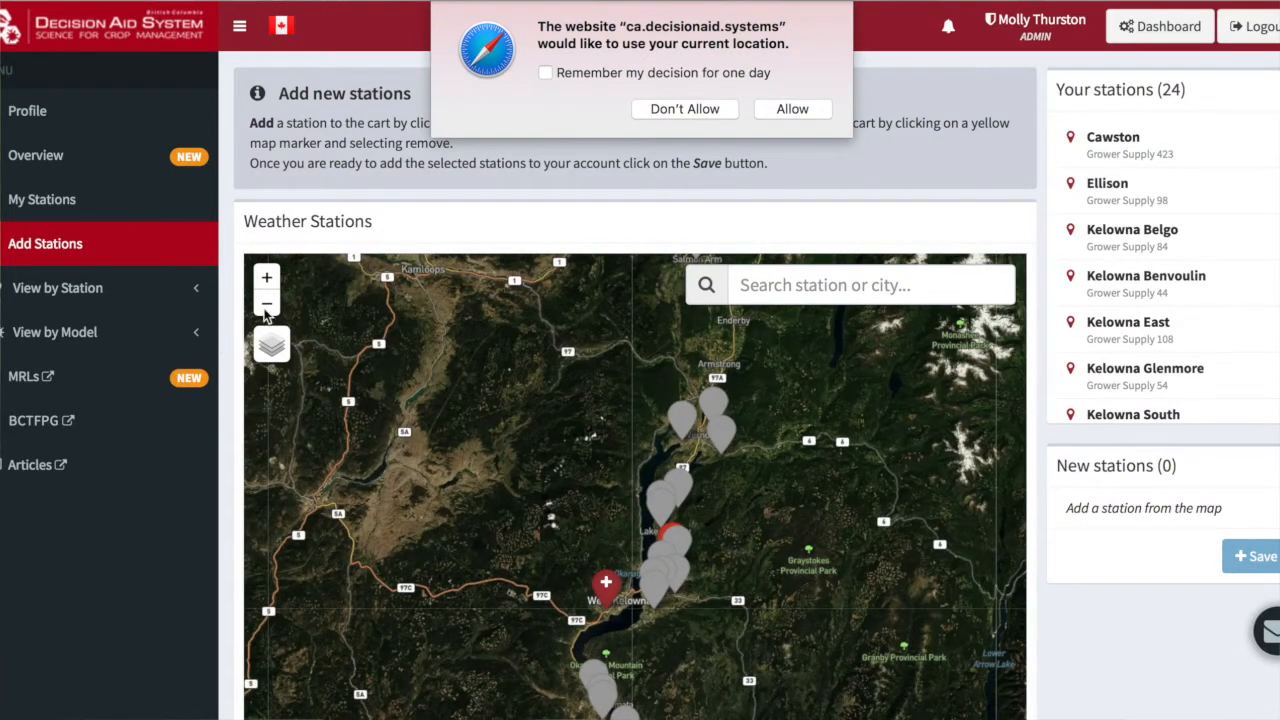
click(709, 111)
scroll(203, 478, down, 2)
scroll(203, 479, down, 1)
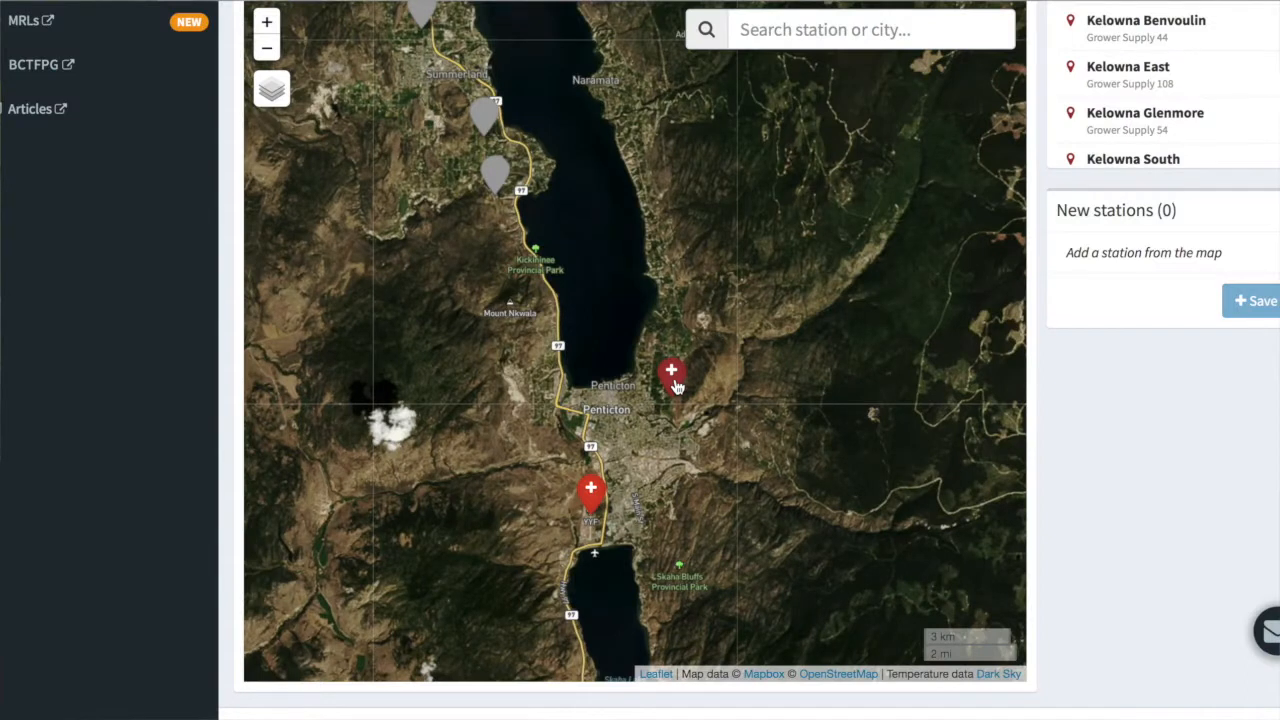
click(674, 383)
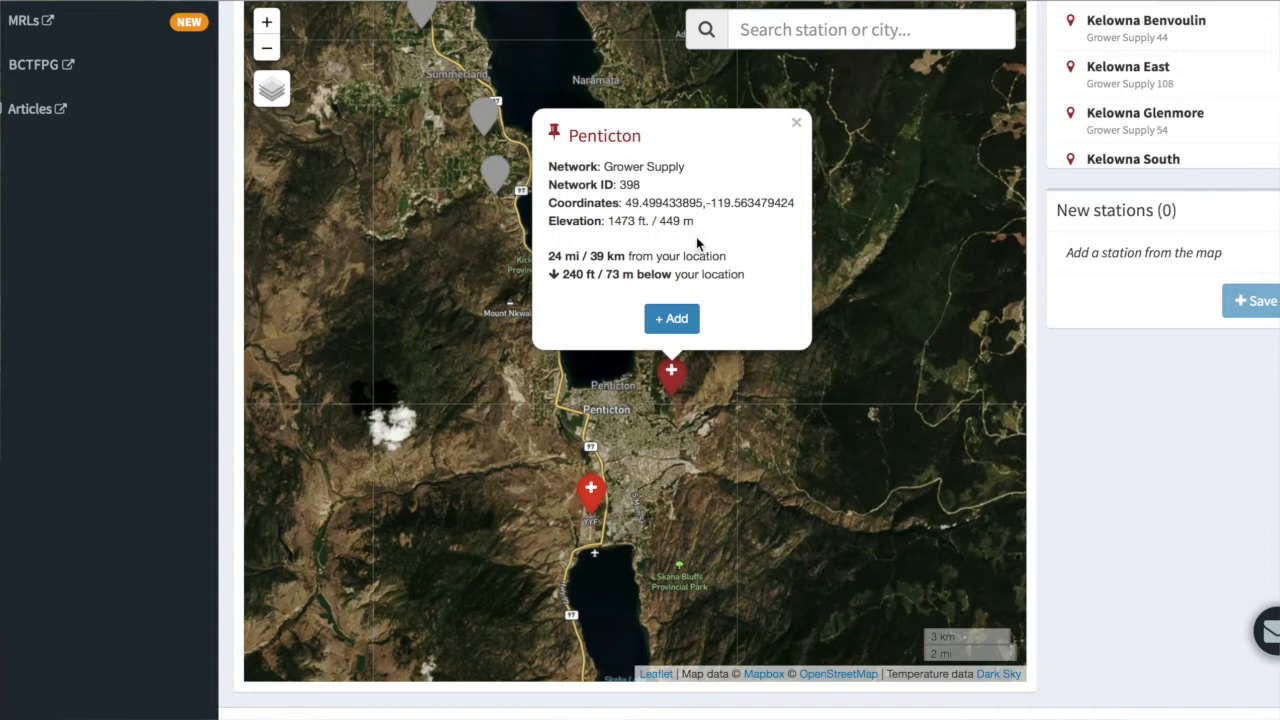
click(673, 320)
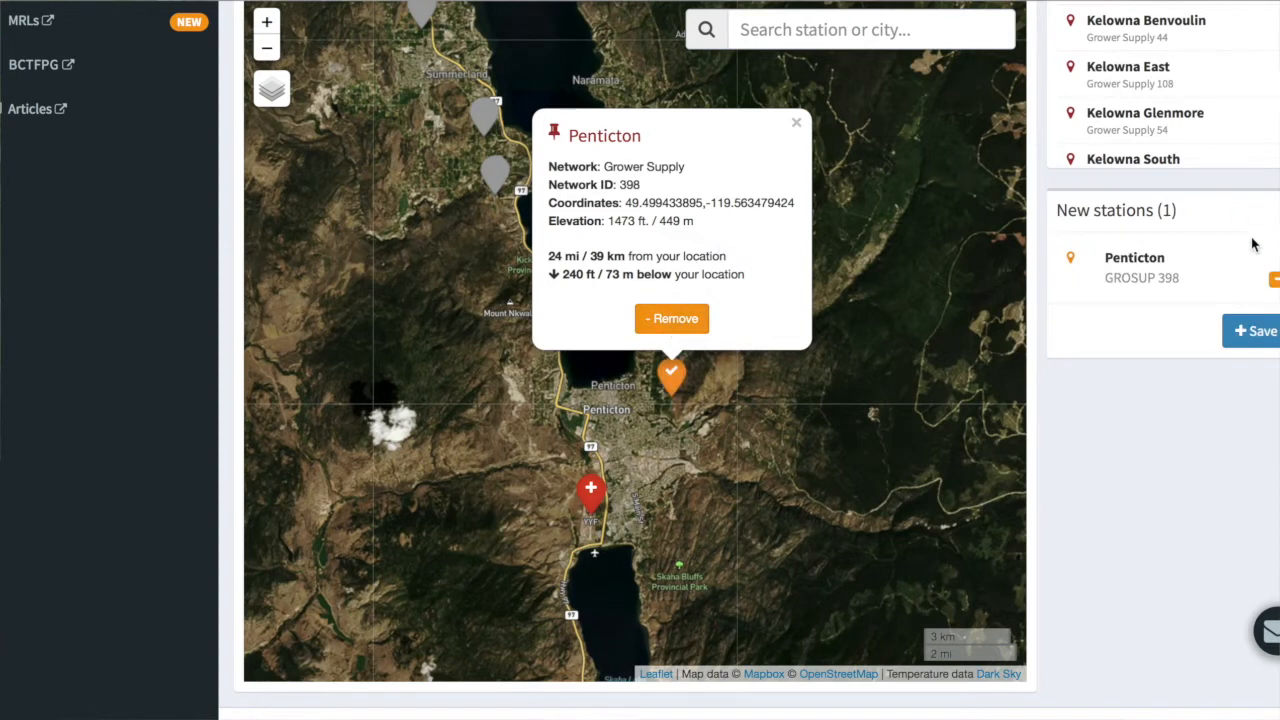
click(1268, 336)
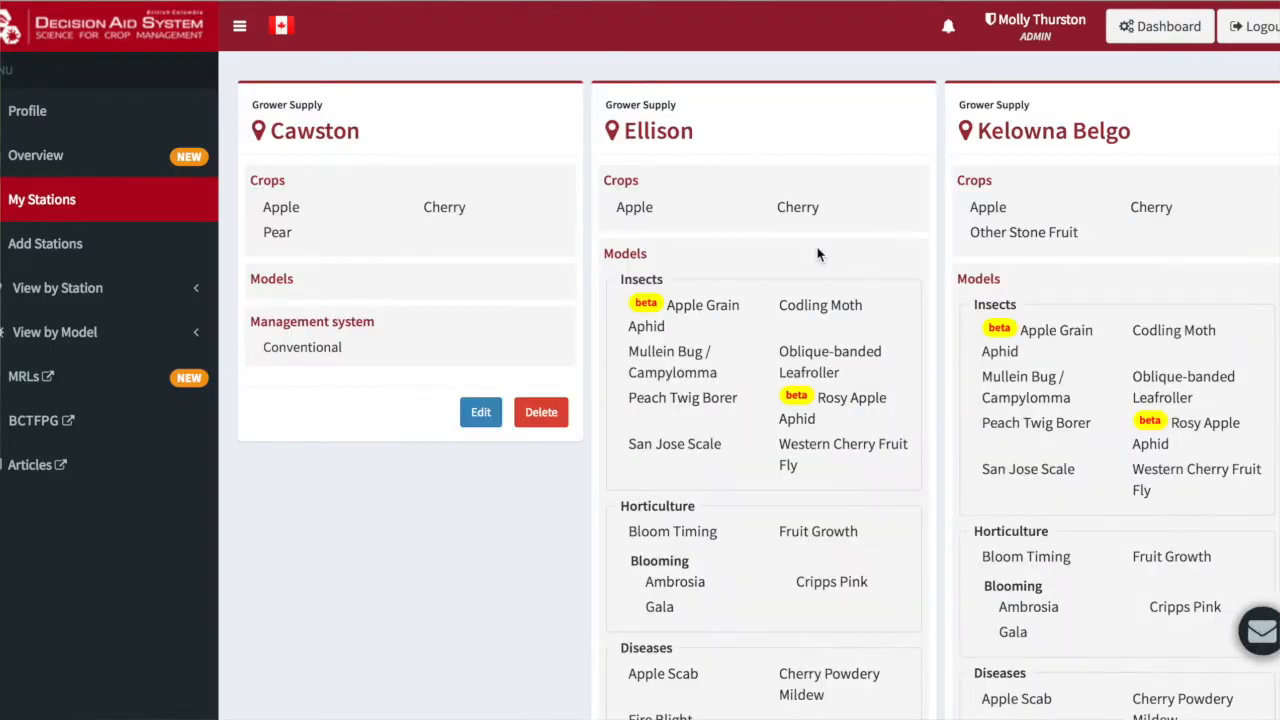
Open the Penticton station for editing and include Other Stone Fruit in its crops, keeping Pear selected
scroll(817, 254, down, 4)
scroll(817, 254, down, 2)
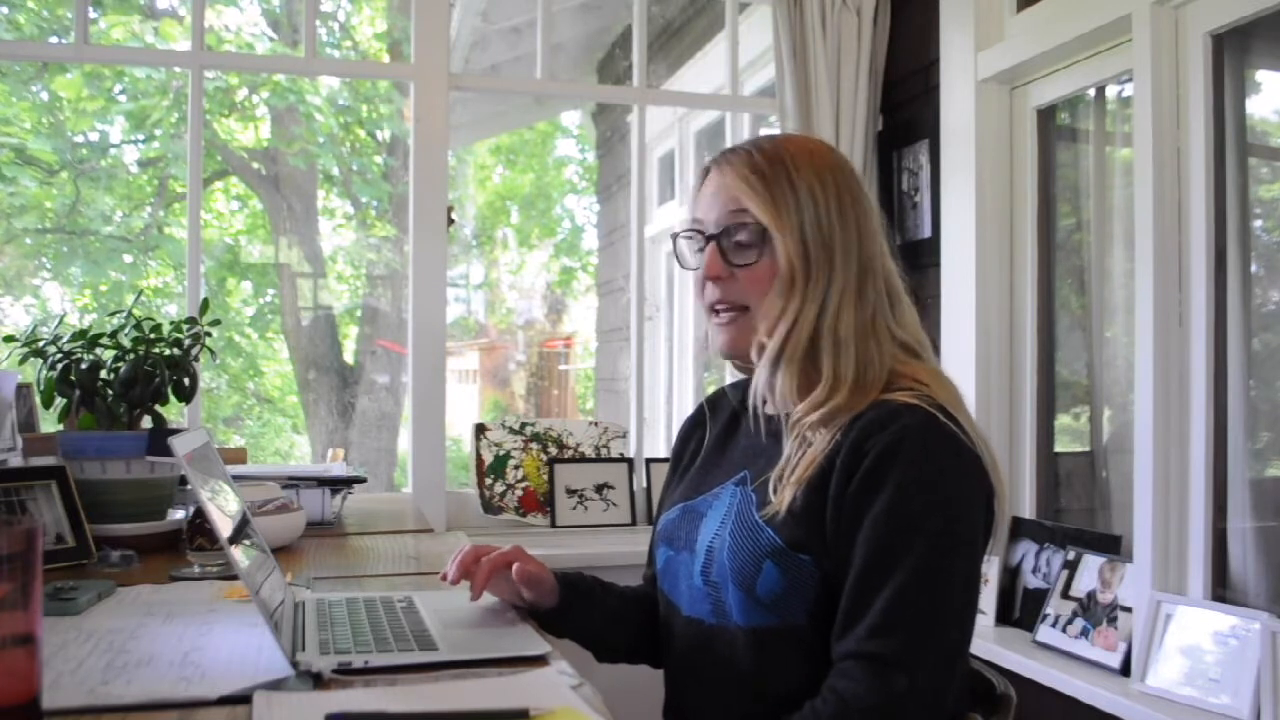
scroll(818, 255, down, 1)
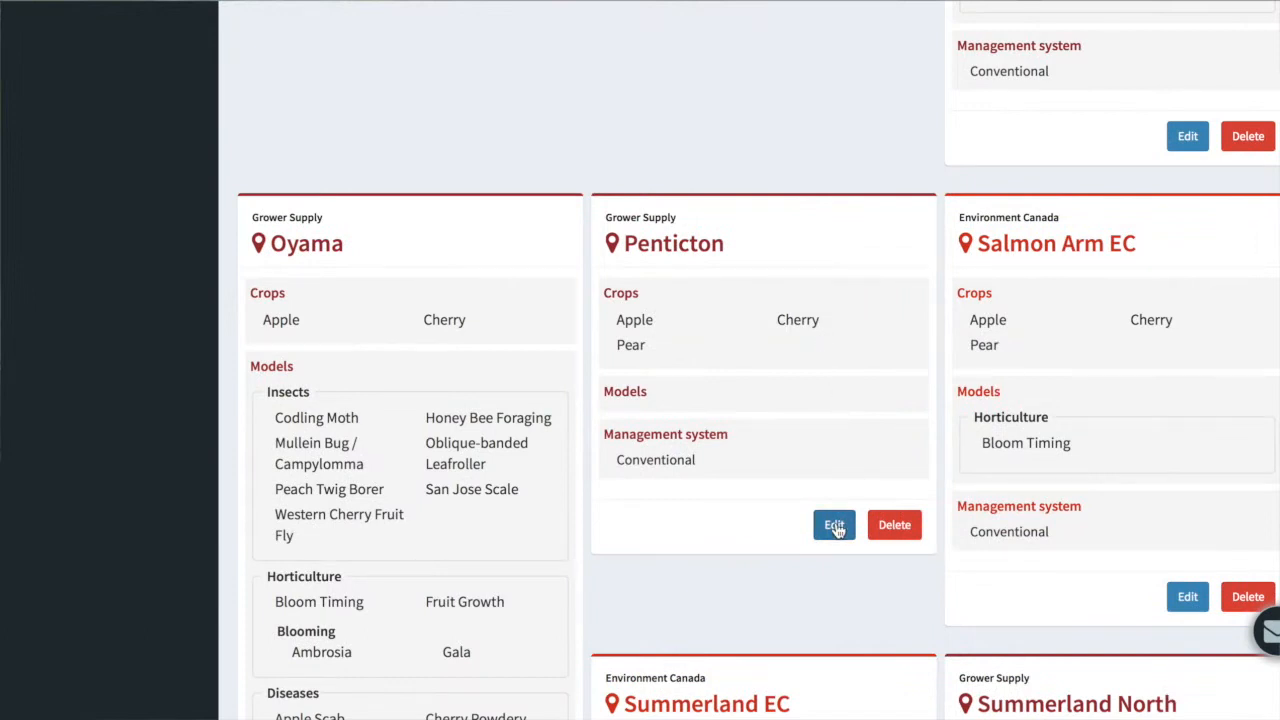
click(834, 525)
scroll(836, 528, down, 3)
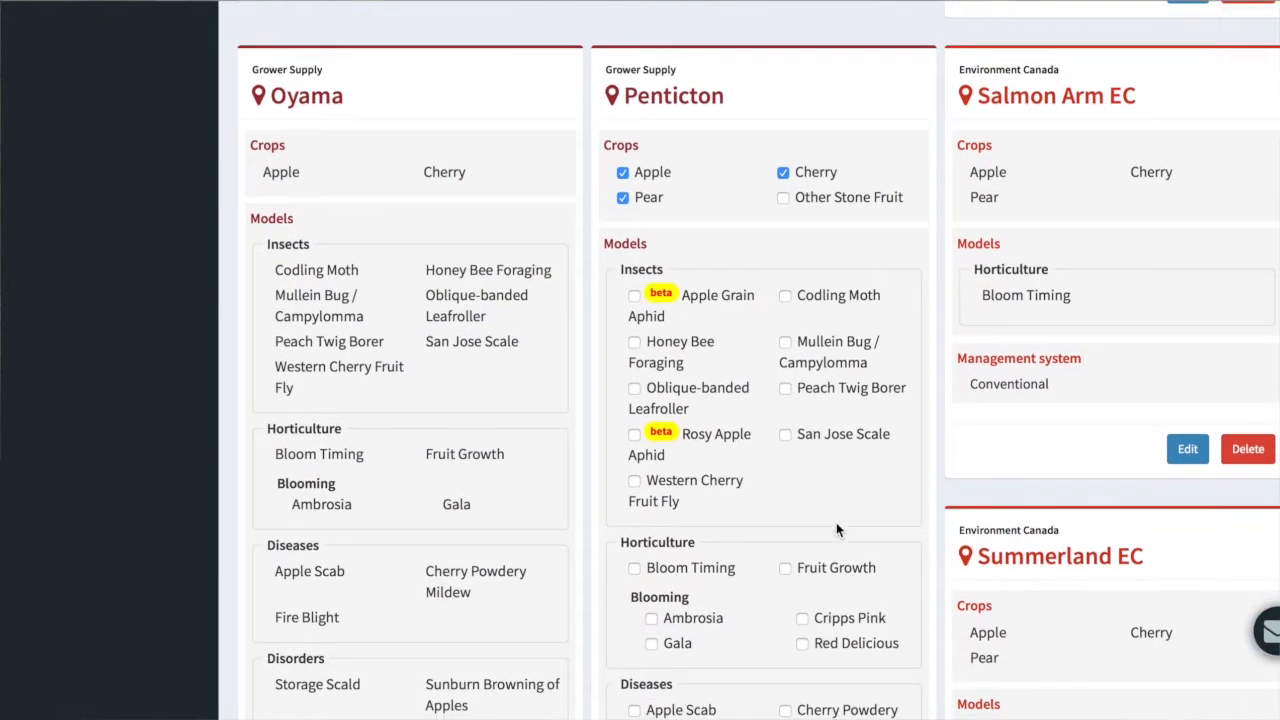
click(623, 162)
click(623, 162)
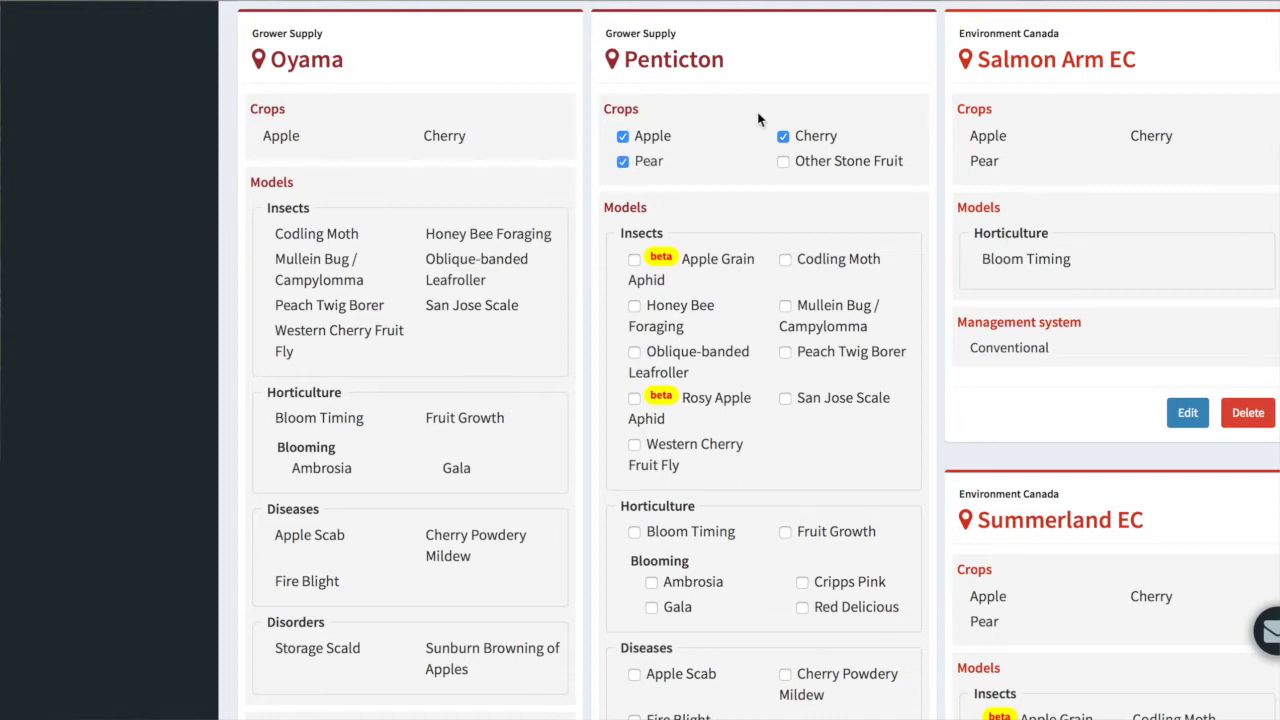
click(784, 164)
Enable the Western Cherry Fruit Fly model and the Ambrosia, Red Delicious and Gala blooming models for Penticton
scroll(753, 335, down, 3)
scroll(754, 344, down, 1)
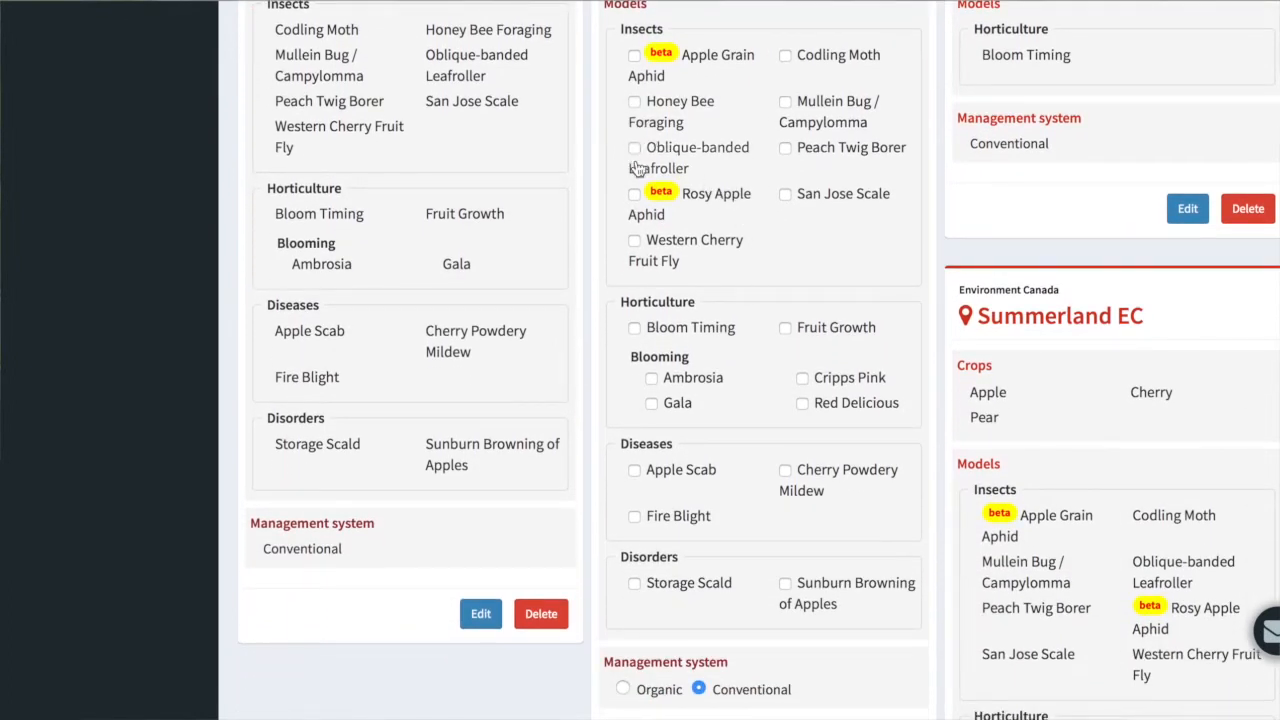
click(635, 242)
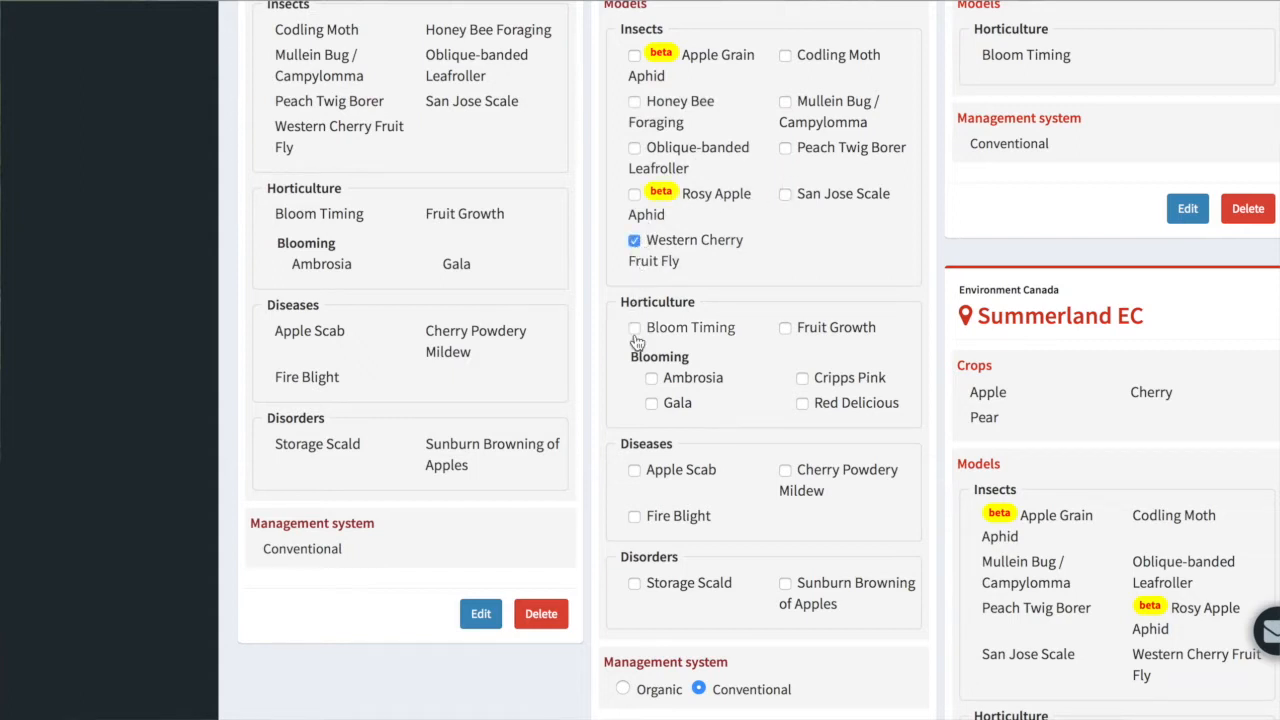
click(652, 380)
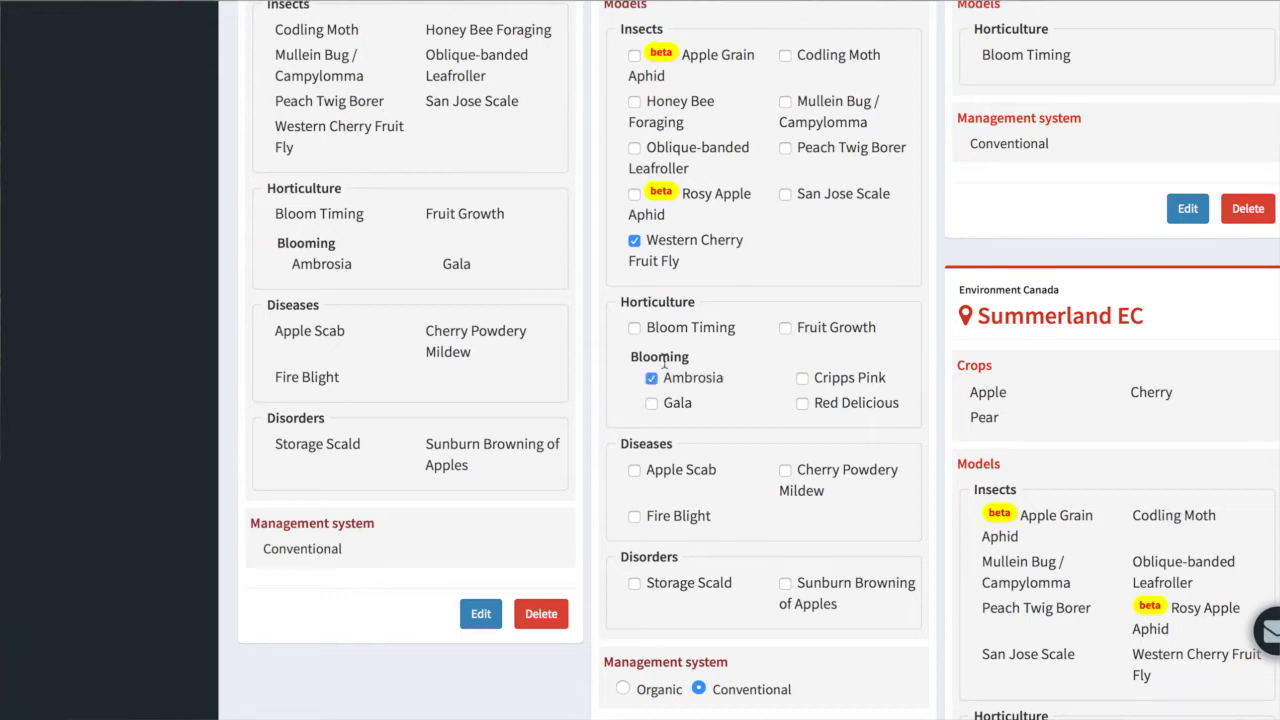
click(803, 405)
click(652, 405)
Enable Apple Scab, Fire Blight, Cherry Powdery Mildew and Storage Scald for Penticton, and save the station settings
click(635, 473)
click(635, 519)
click(786, 473)
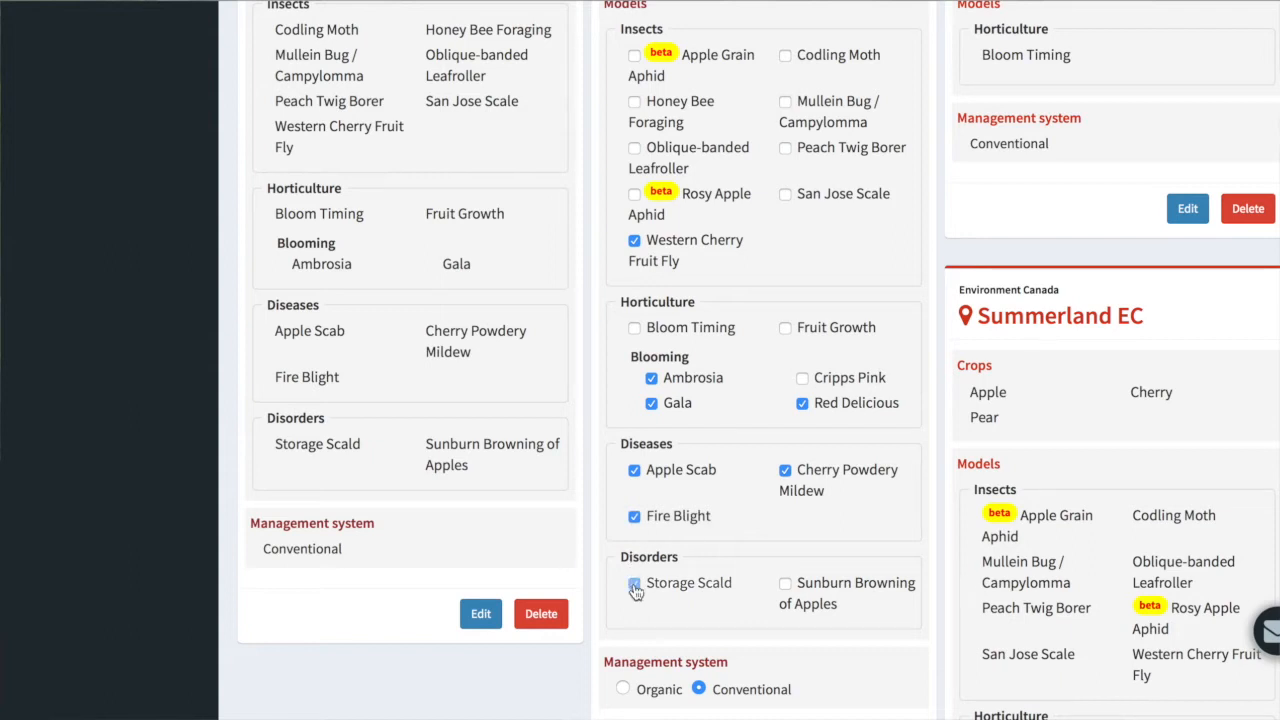
click(634, 586)
scroll(635, 591, down, 3)
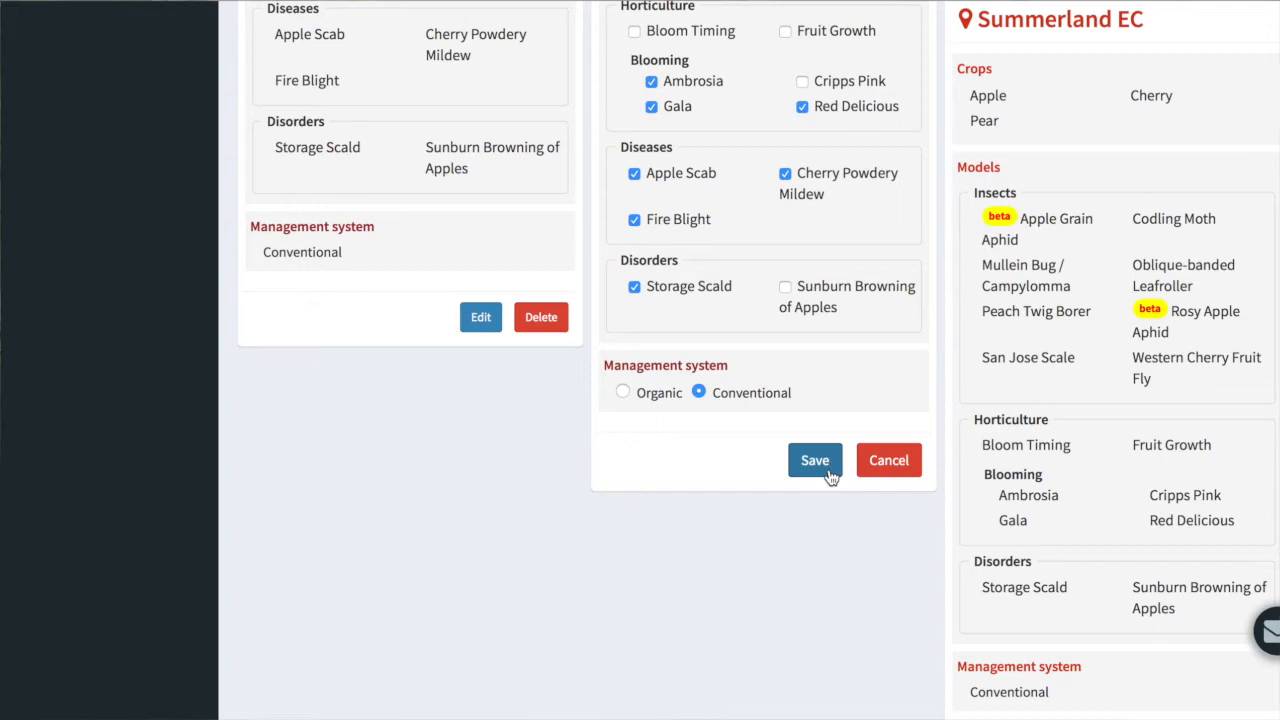
click(829, 474)
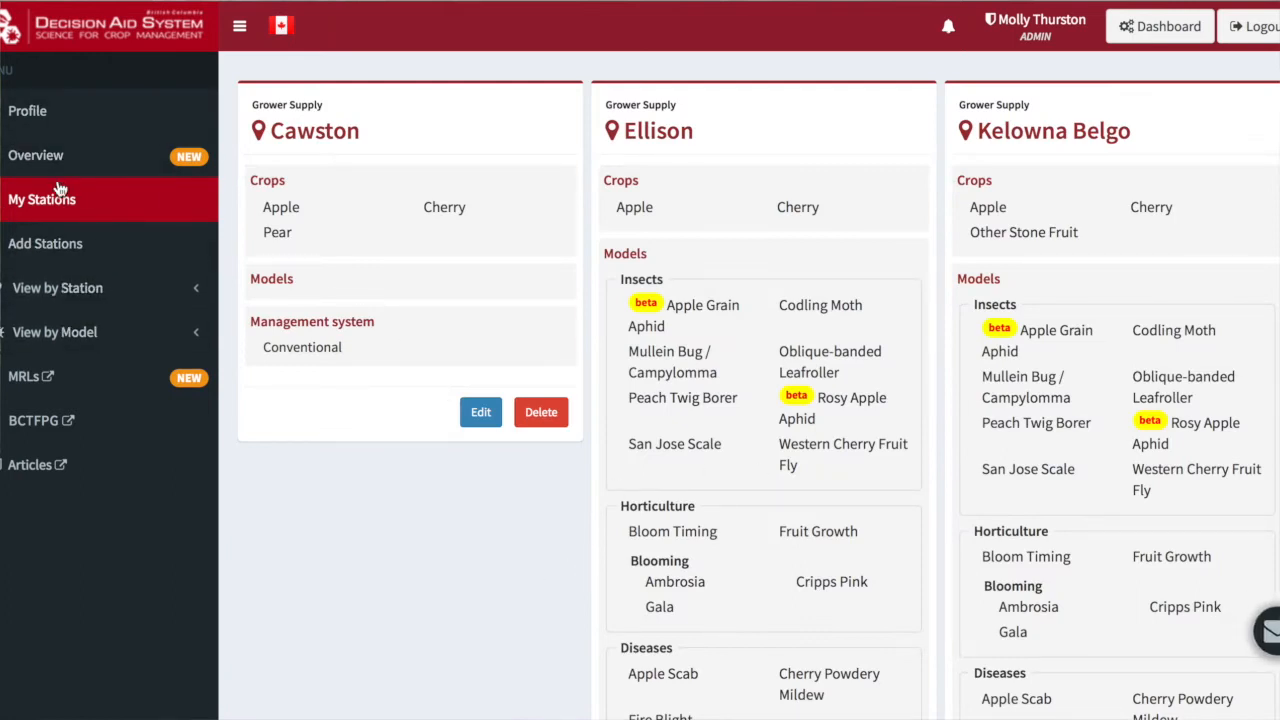
Open the Apple Scab model from the list of models and check its station selection
click(37, 340)
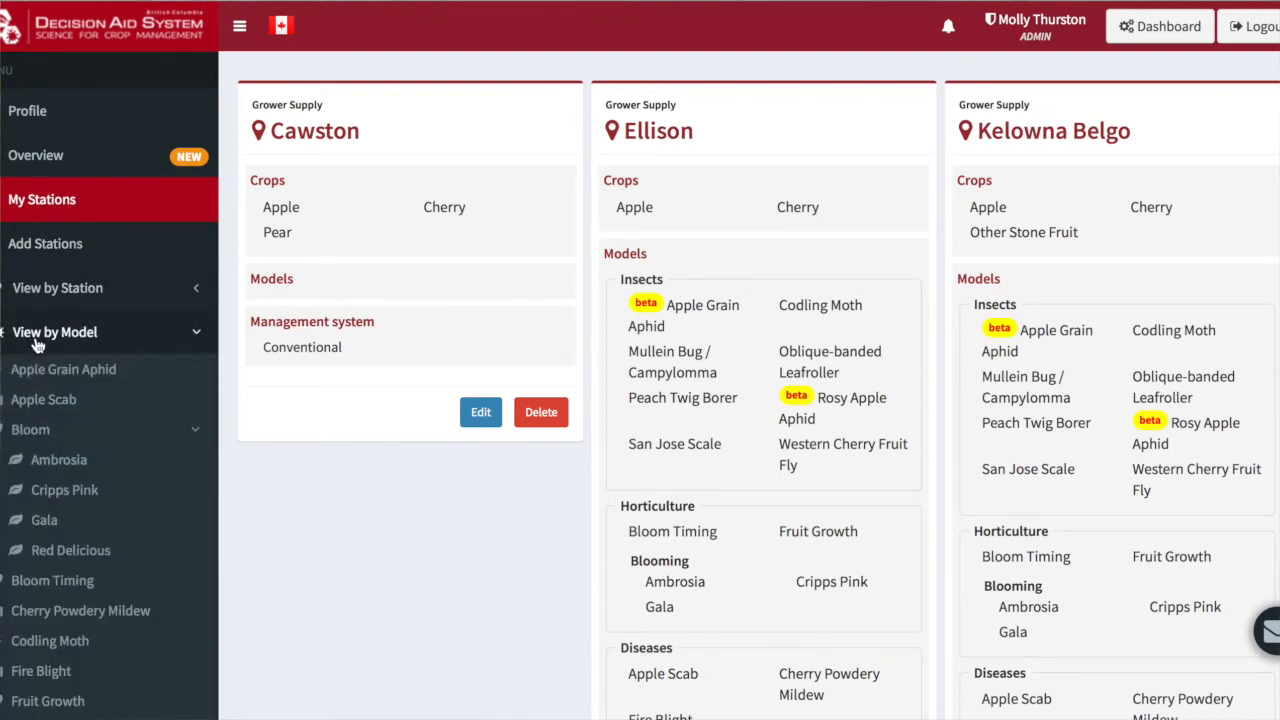
scroll(37, 345, down, 3)
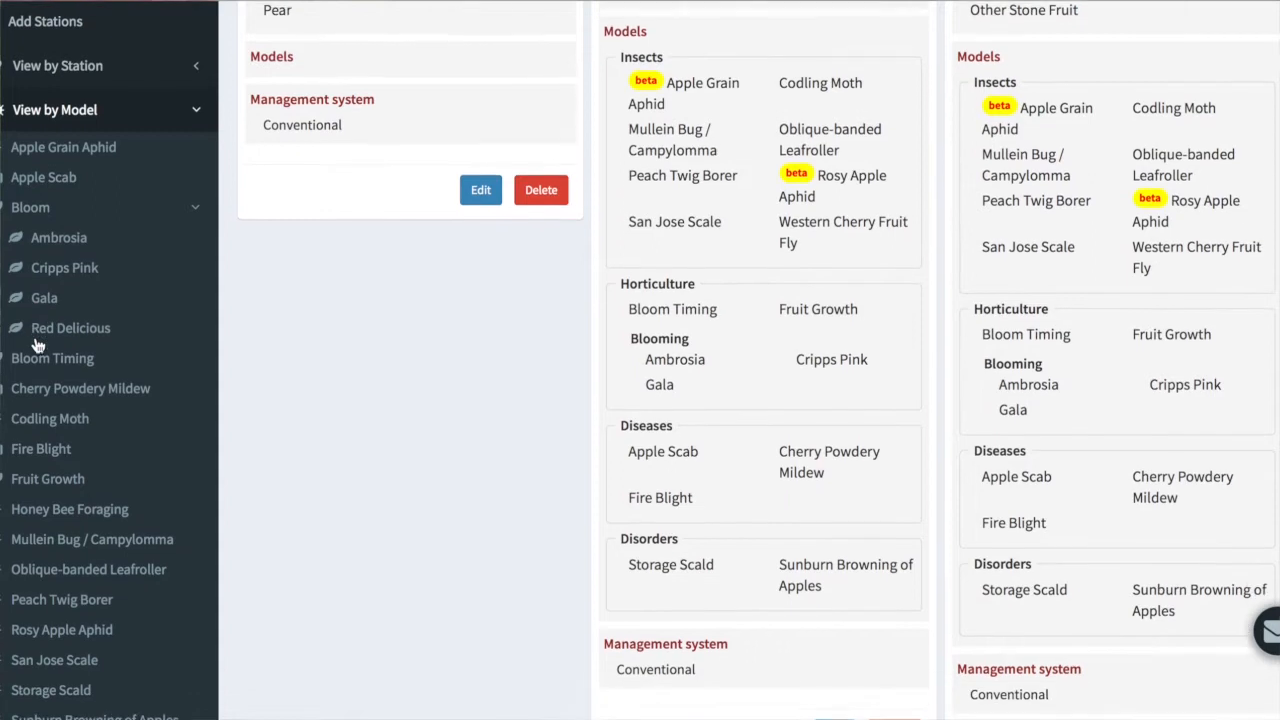
scroll(37, 345, down, 1)
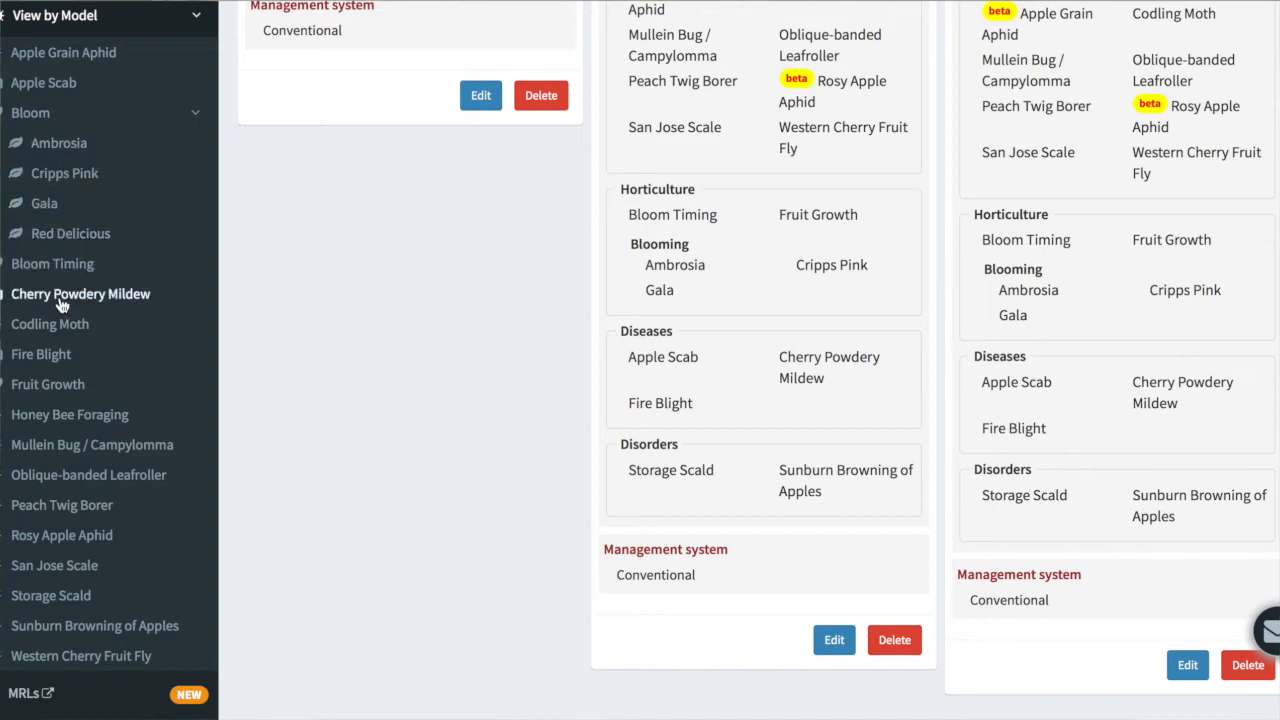
click(40, 84)
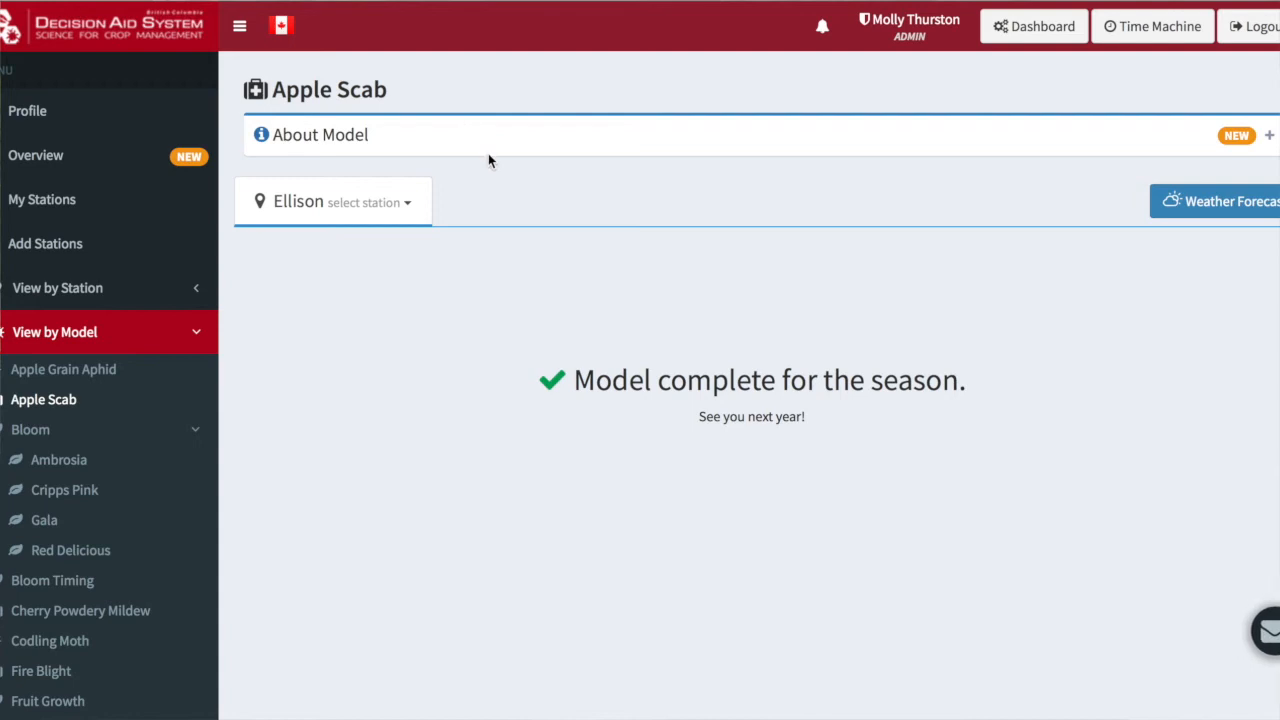
click(389, 205)
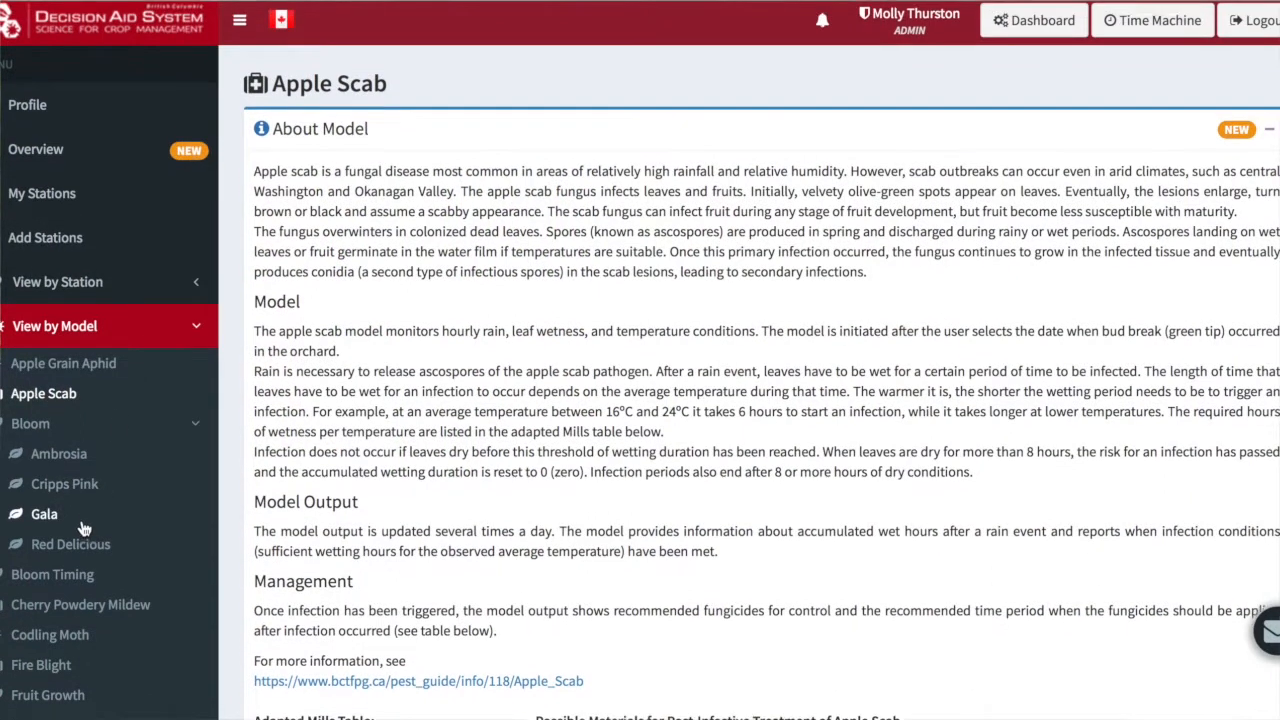
Open the Fire Blight model and display it for the Penticton station
scroll(84, 529, down, 2)
scroll(84, 529, down, 3)
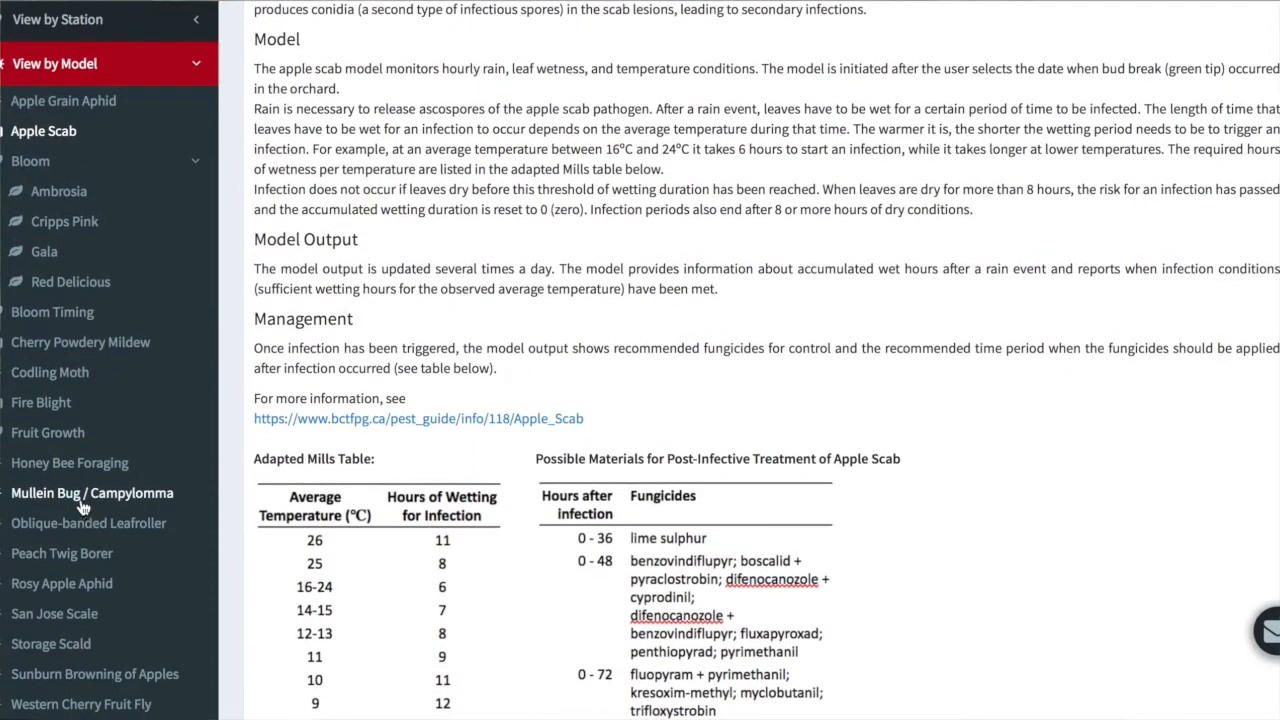
click(52, 410)
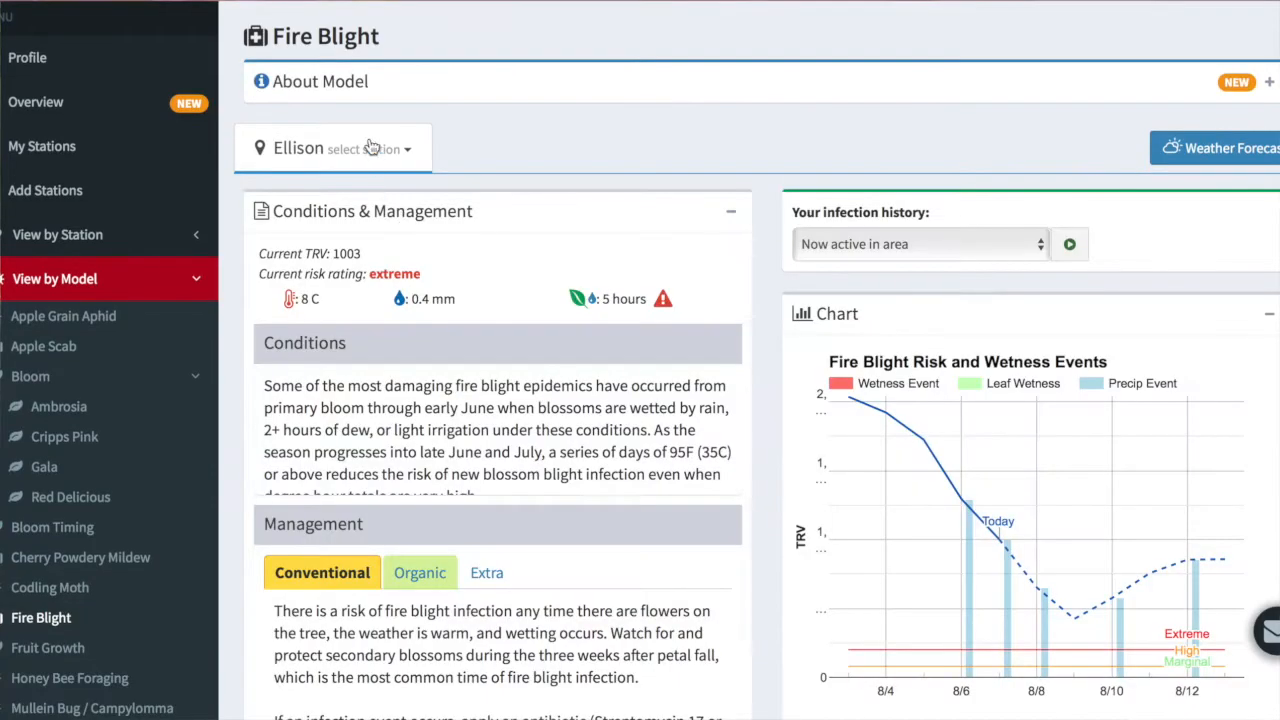
click(369, 147)
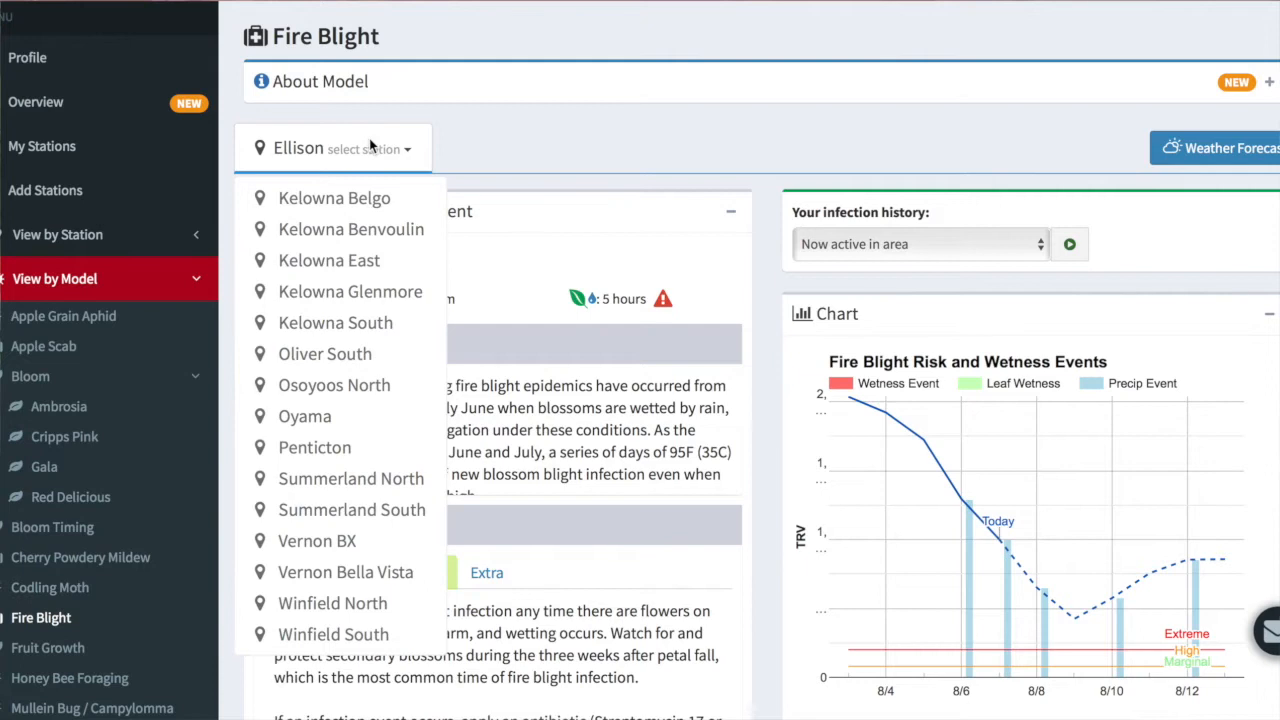
click(338, 449)
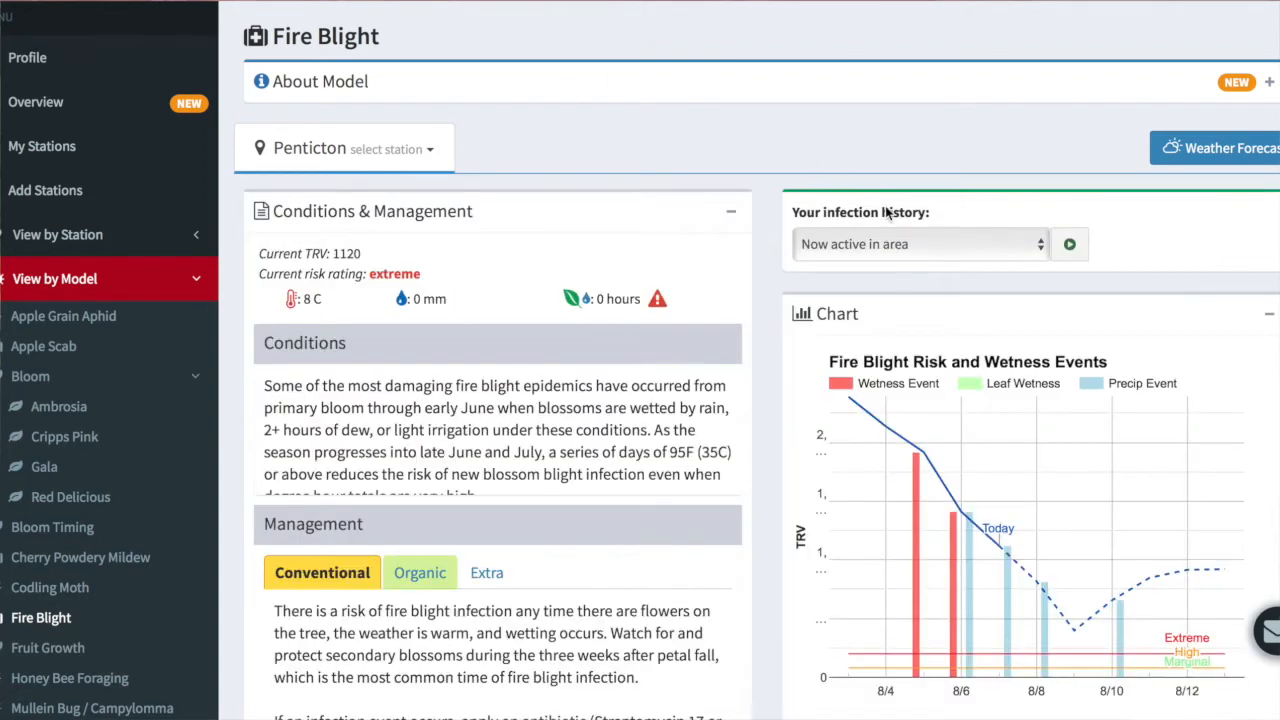
Set Penticton's fire blight infection history to Now active in area and run the model
click(902, 251)
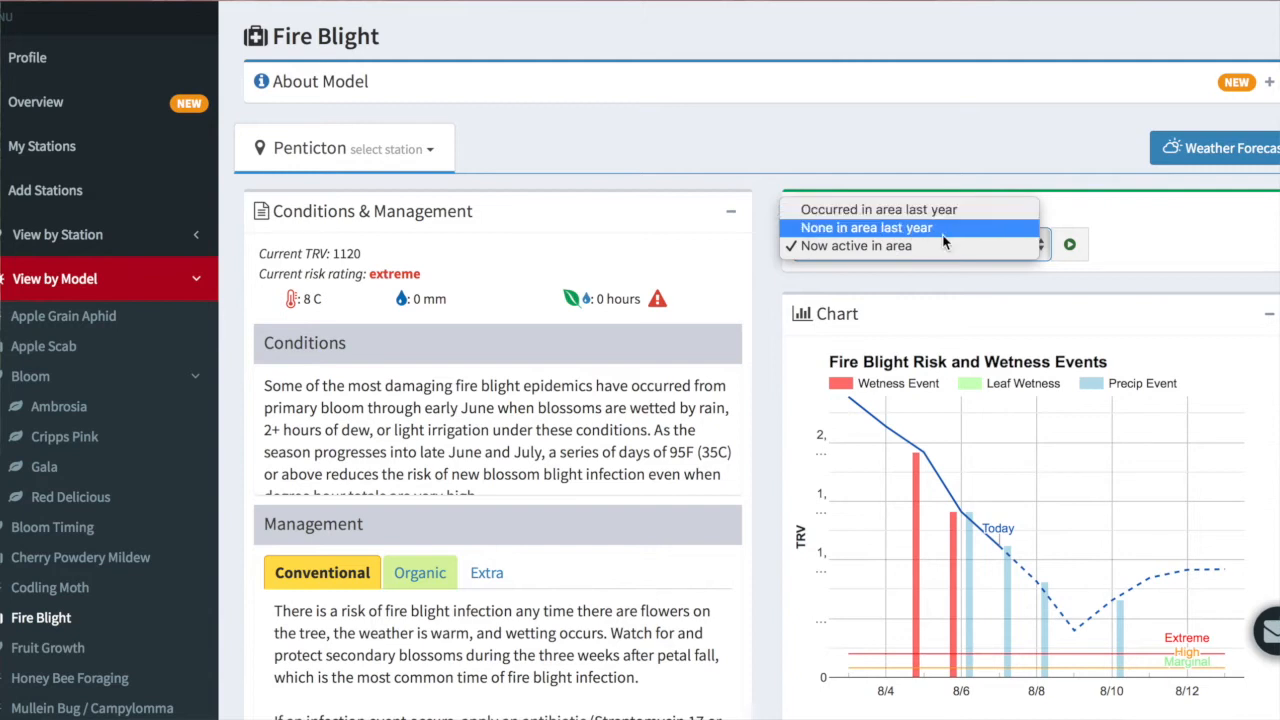
click(944, 254)
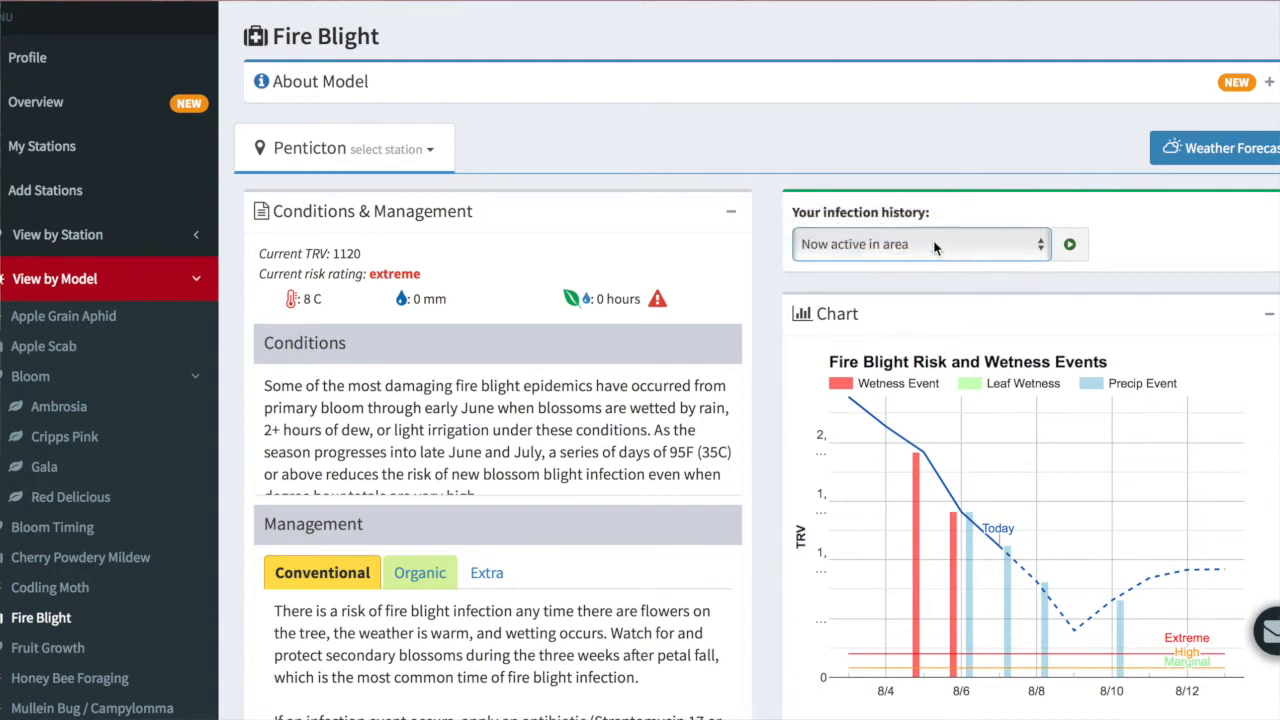
click(1069, 249)
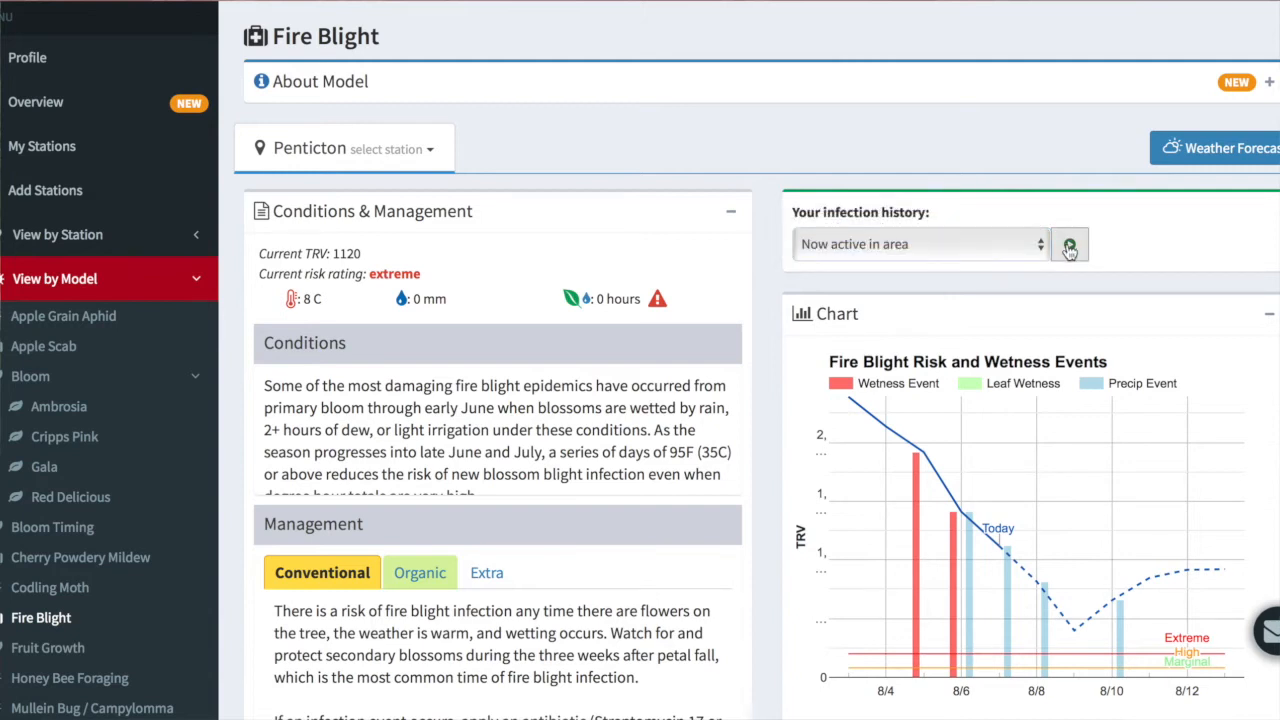